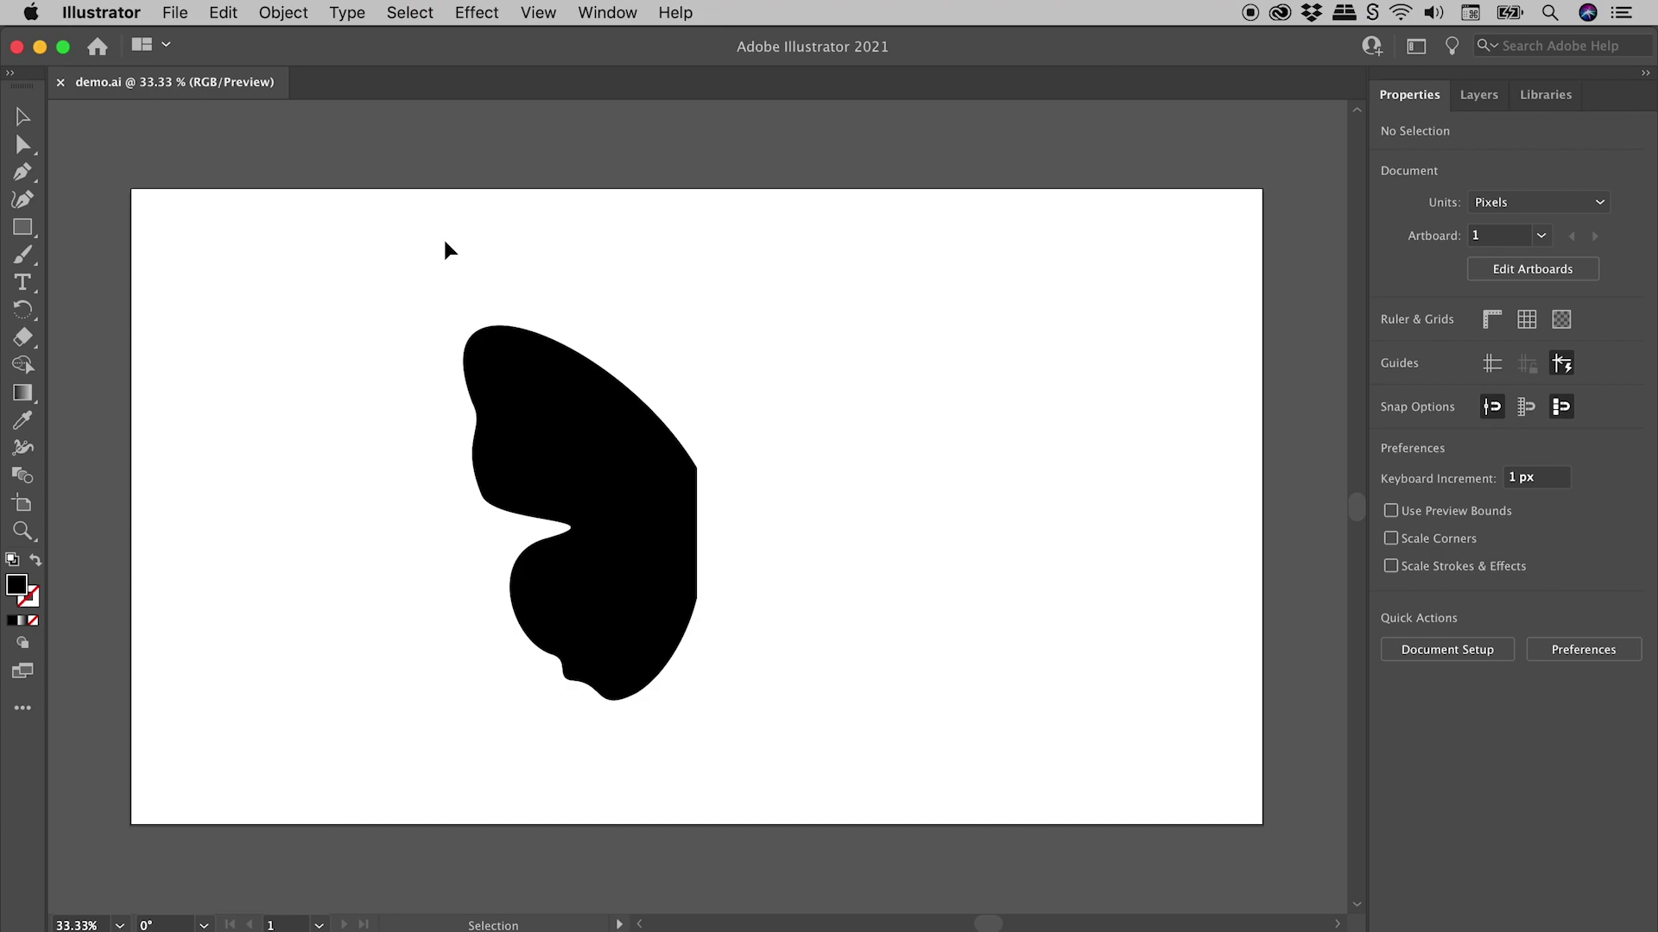
Copy the black half-wing and paste it in front, exactly over the original.
{"action": "left_click_drag", "start_coordinate": [444, 243], "coordinate": [550, 395]}
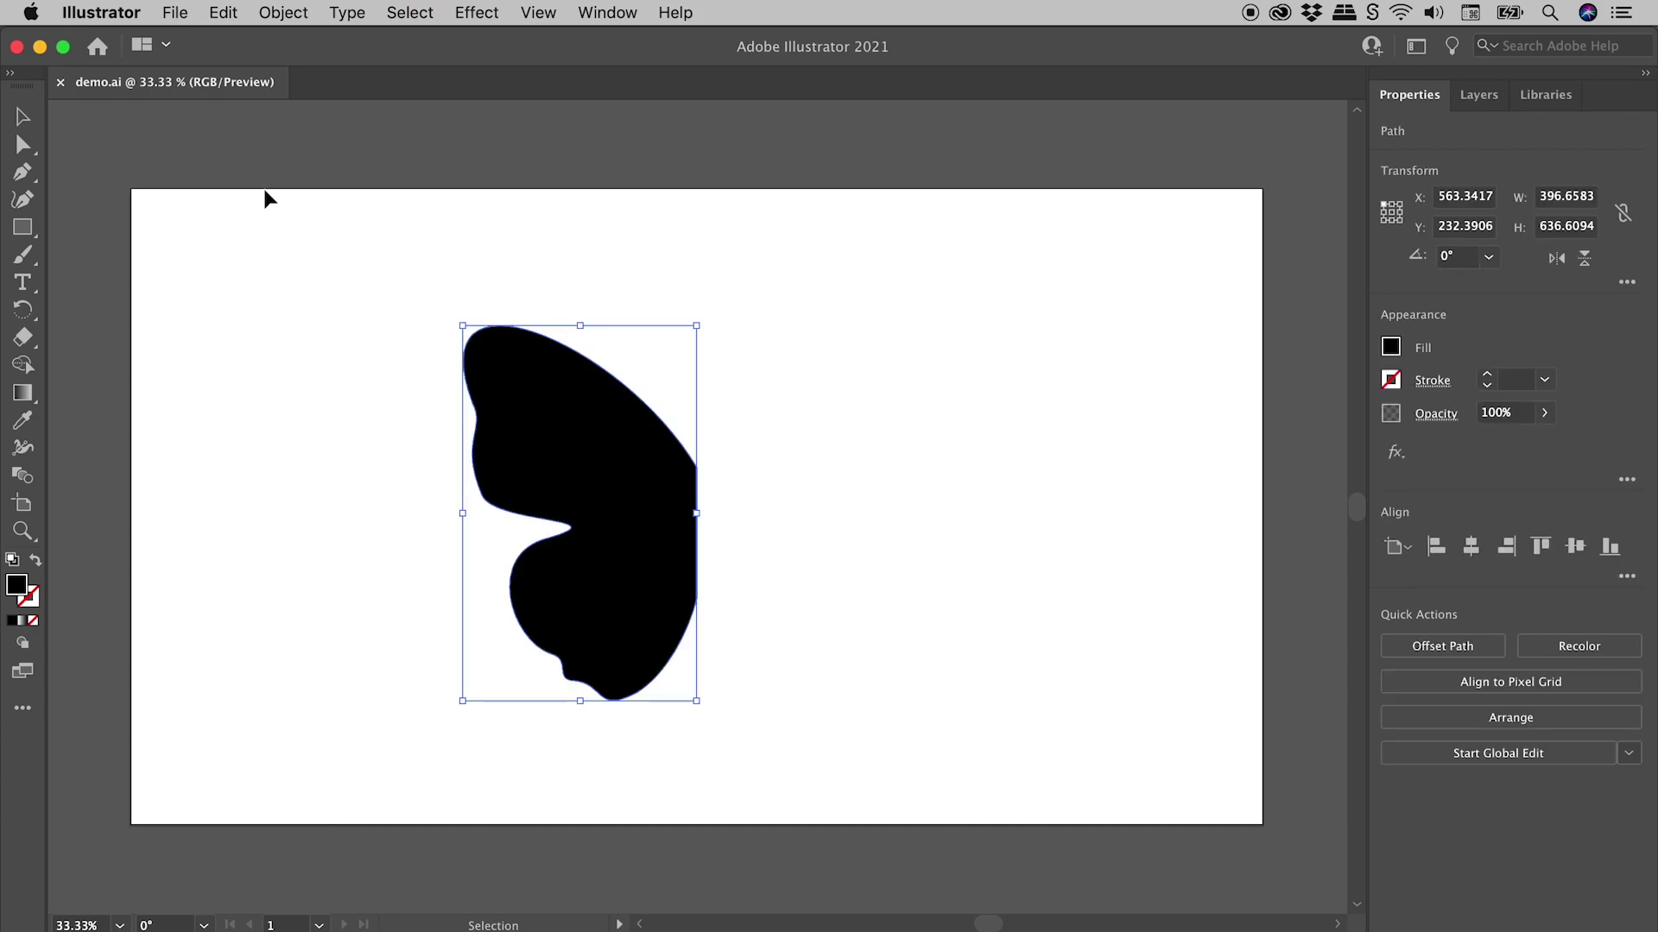
{"action": "left_click", "coordinate": [223, 13]}
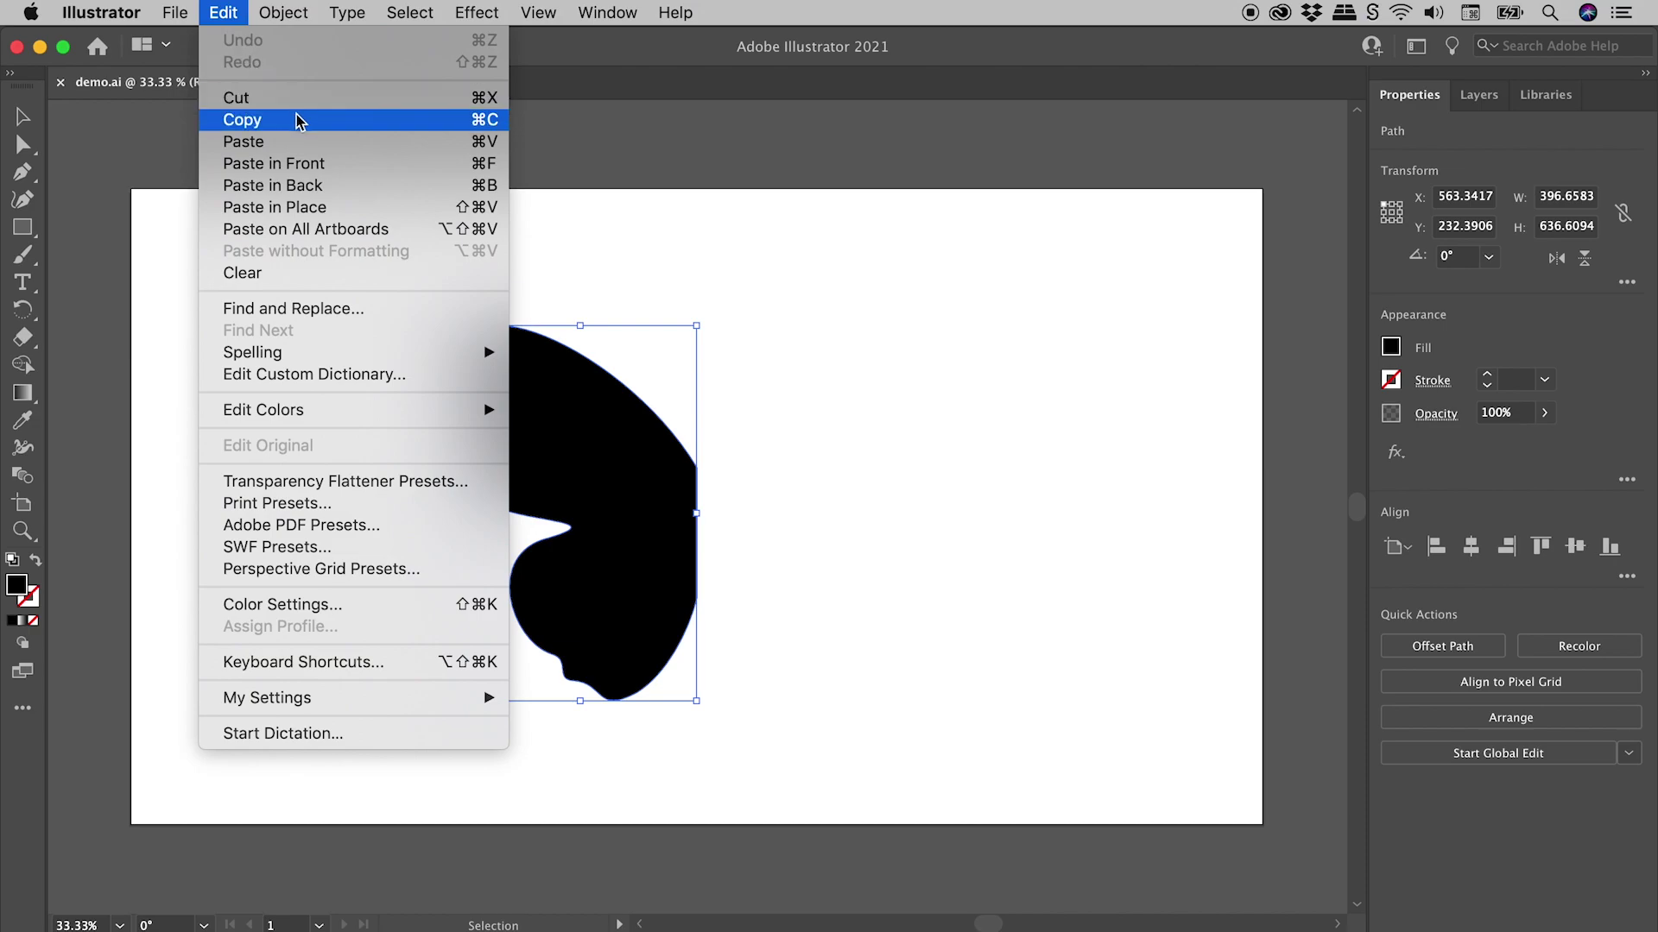
{"action": "left_click", "coordinate": [297, 121]}
{"action": "left_click", "coordinate": [222, 13]}
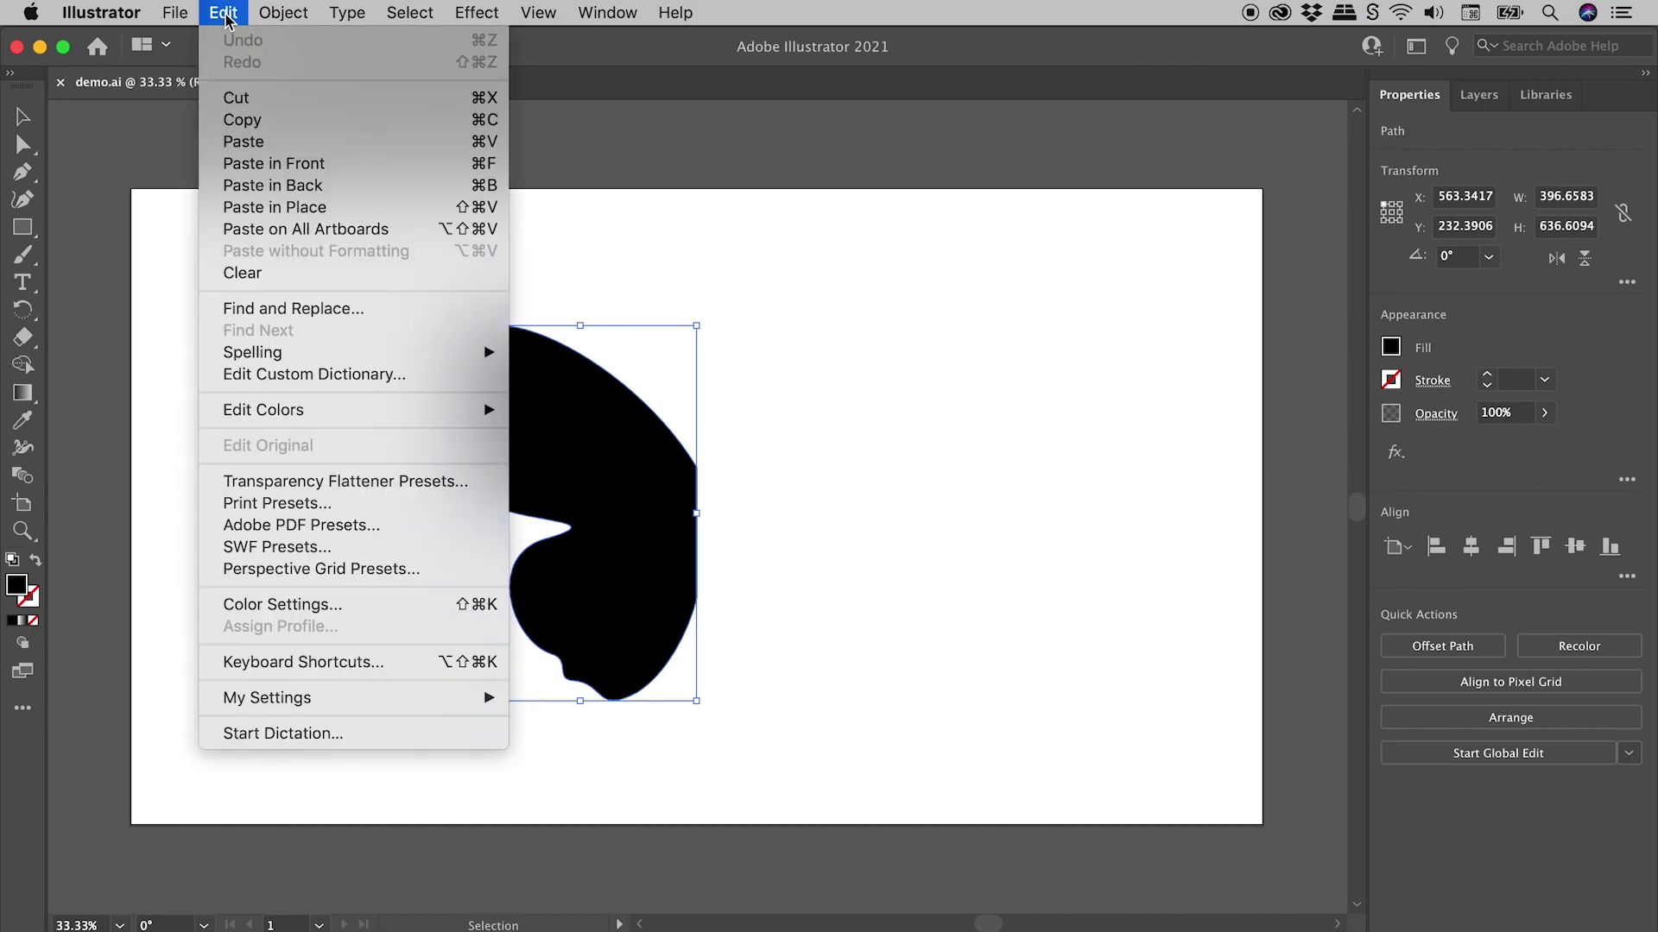
{"action": "left_click", "coordinate": [363, 166]}
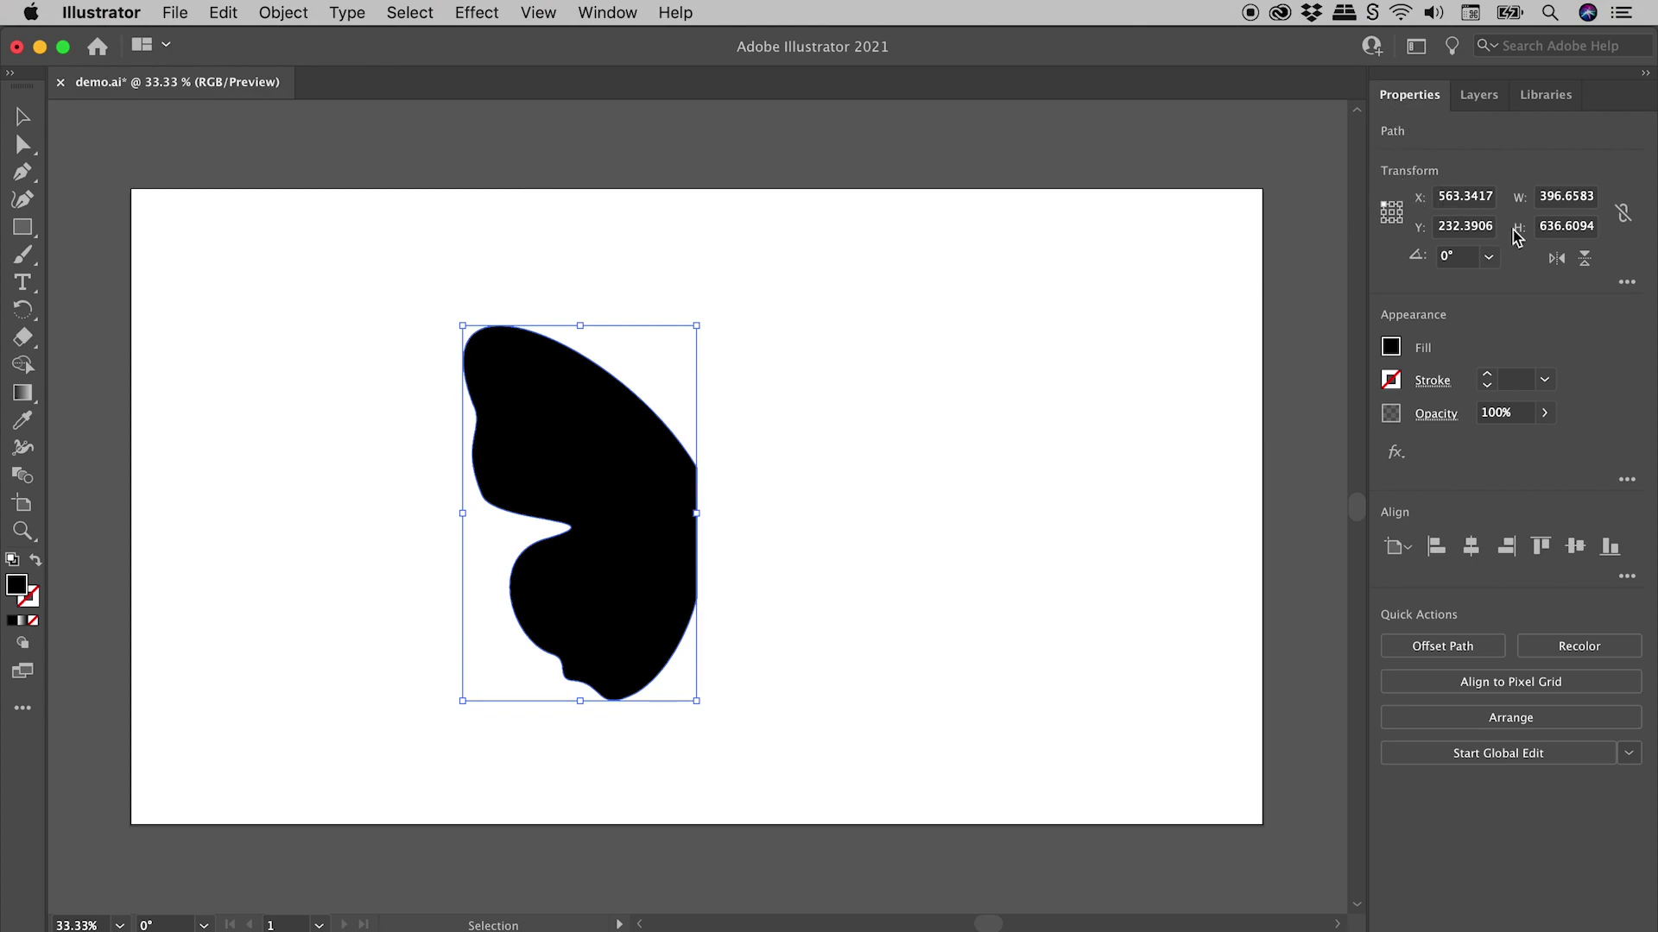
Flip the copied wing horizontally and then vertically.
{"action": "left_click", "coordinate": [1557, 259]}
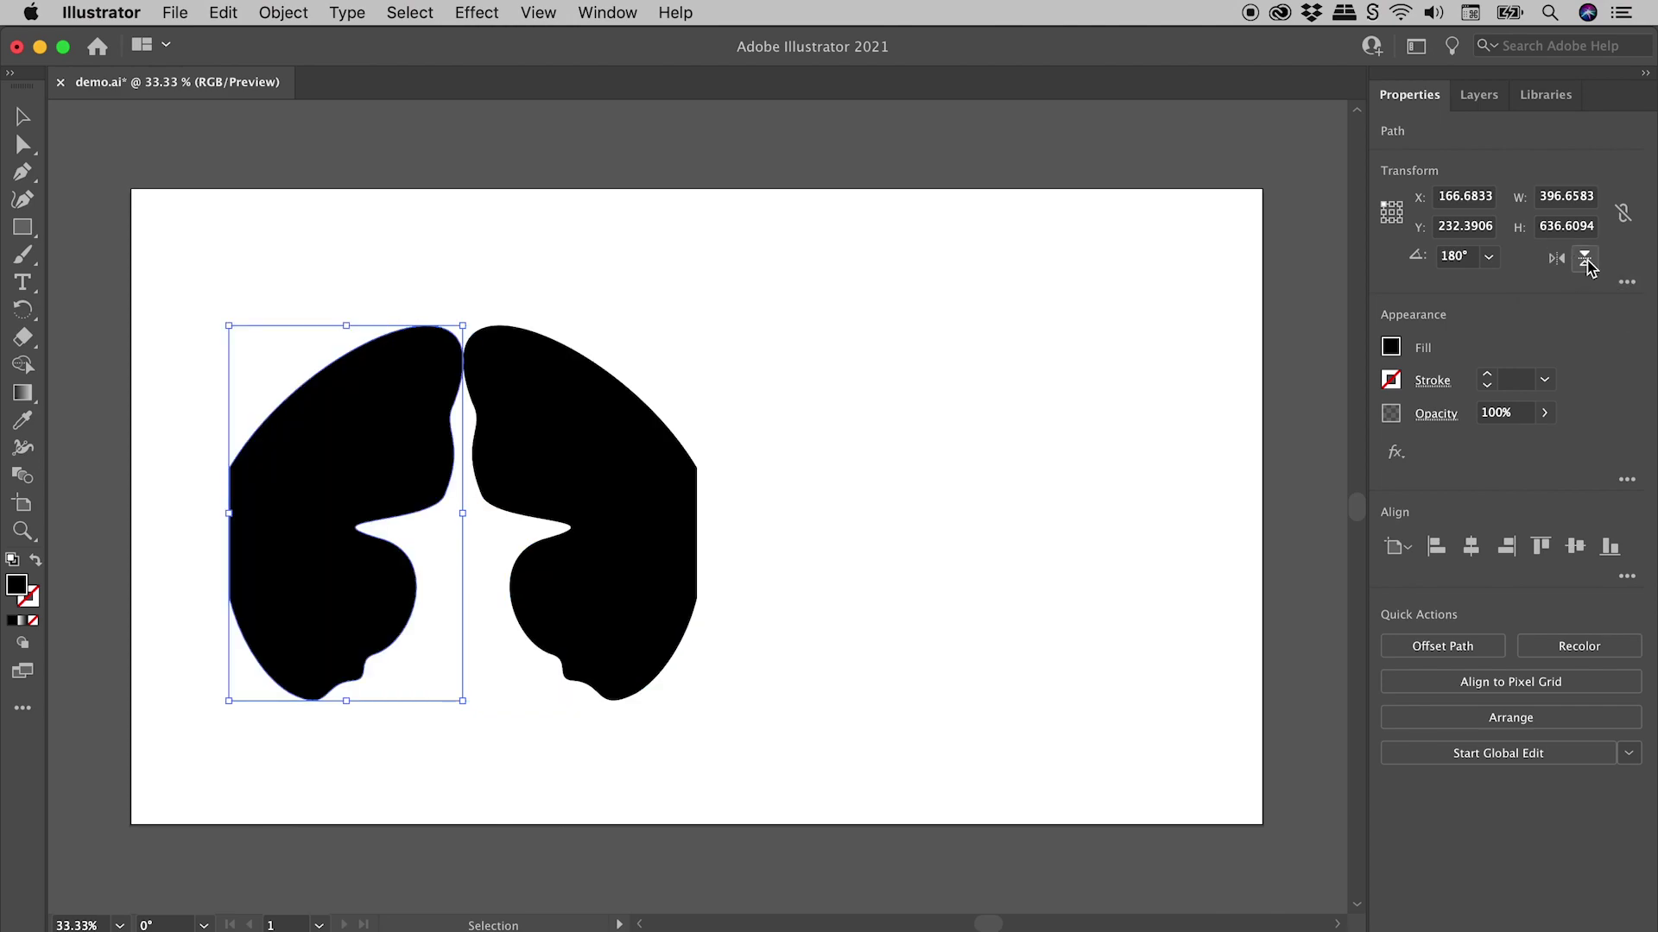
{"action": "left_click", "coordinate": [1586, 258]}
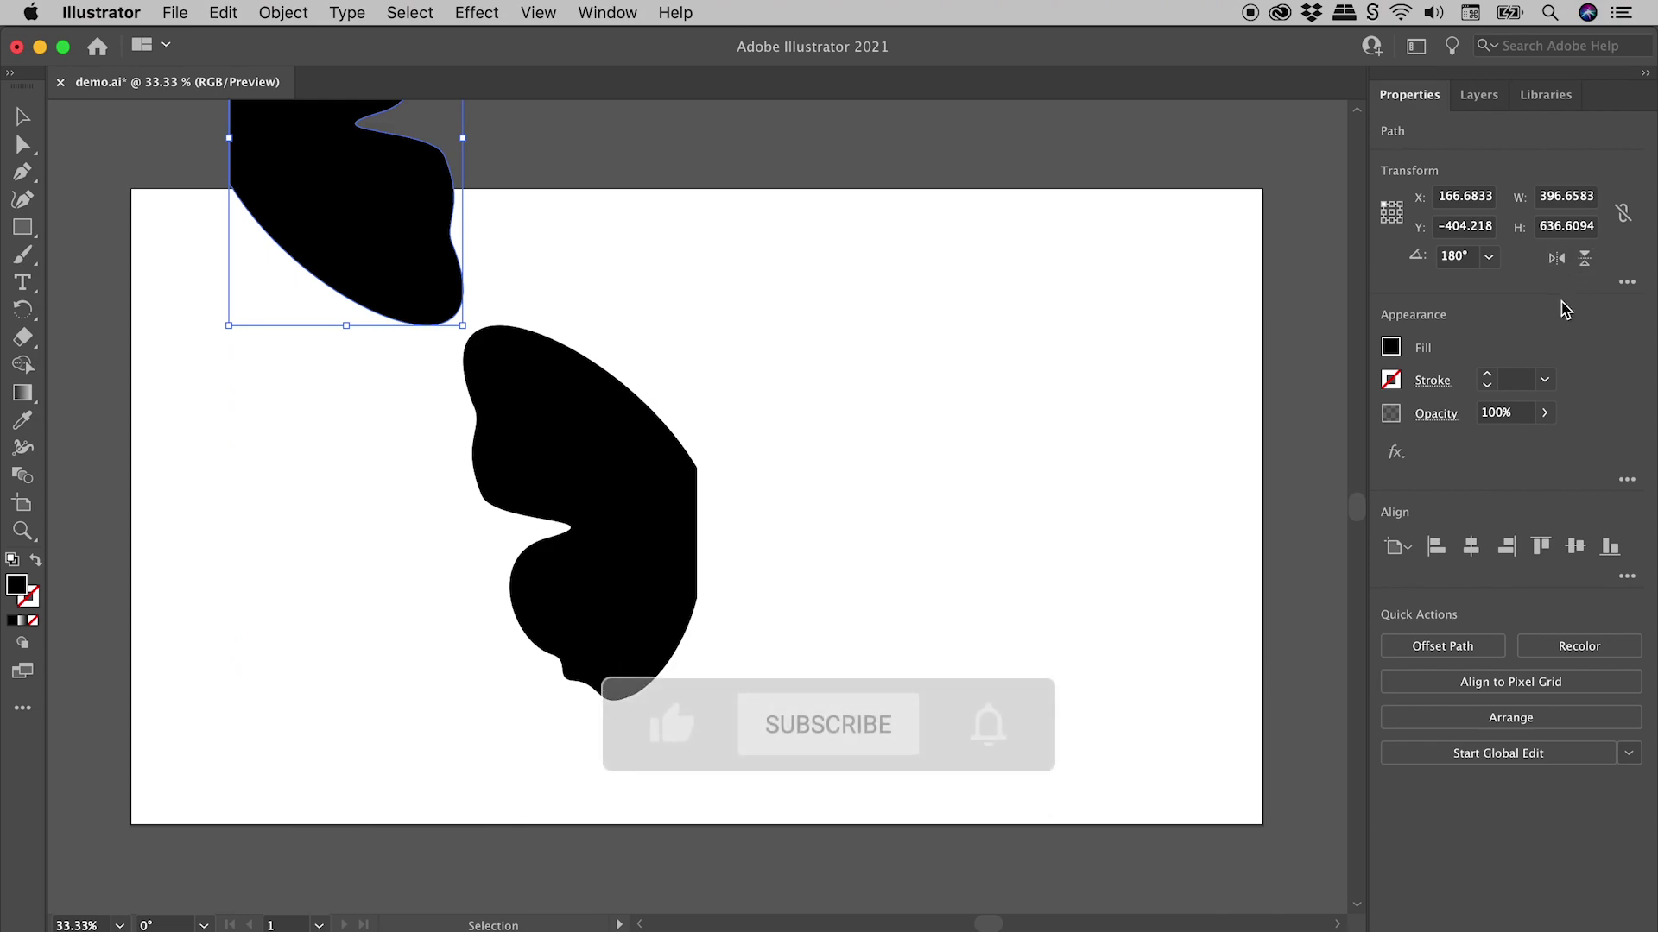
Undo the flips so the copy is upright again over the original.
{"action": "key", "text": "super+z"}
{"action": "key", "text": "super+z"}
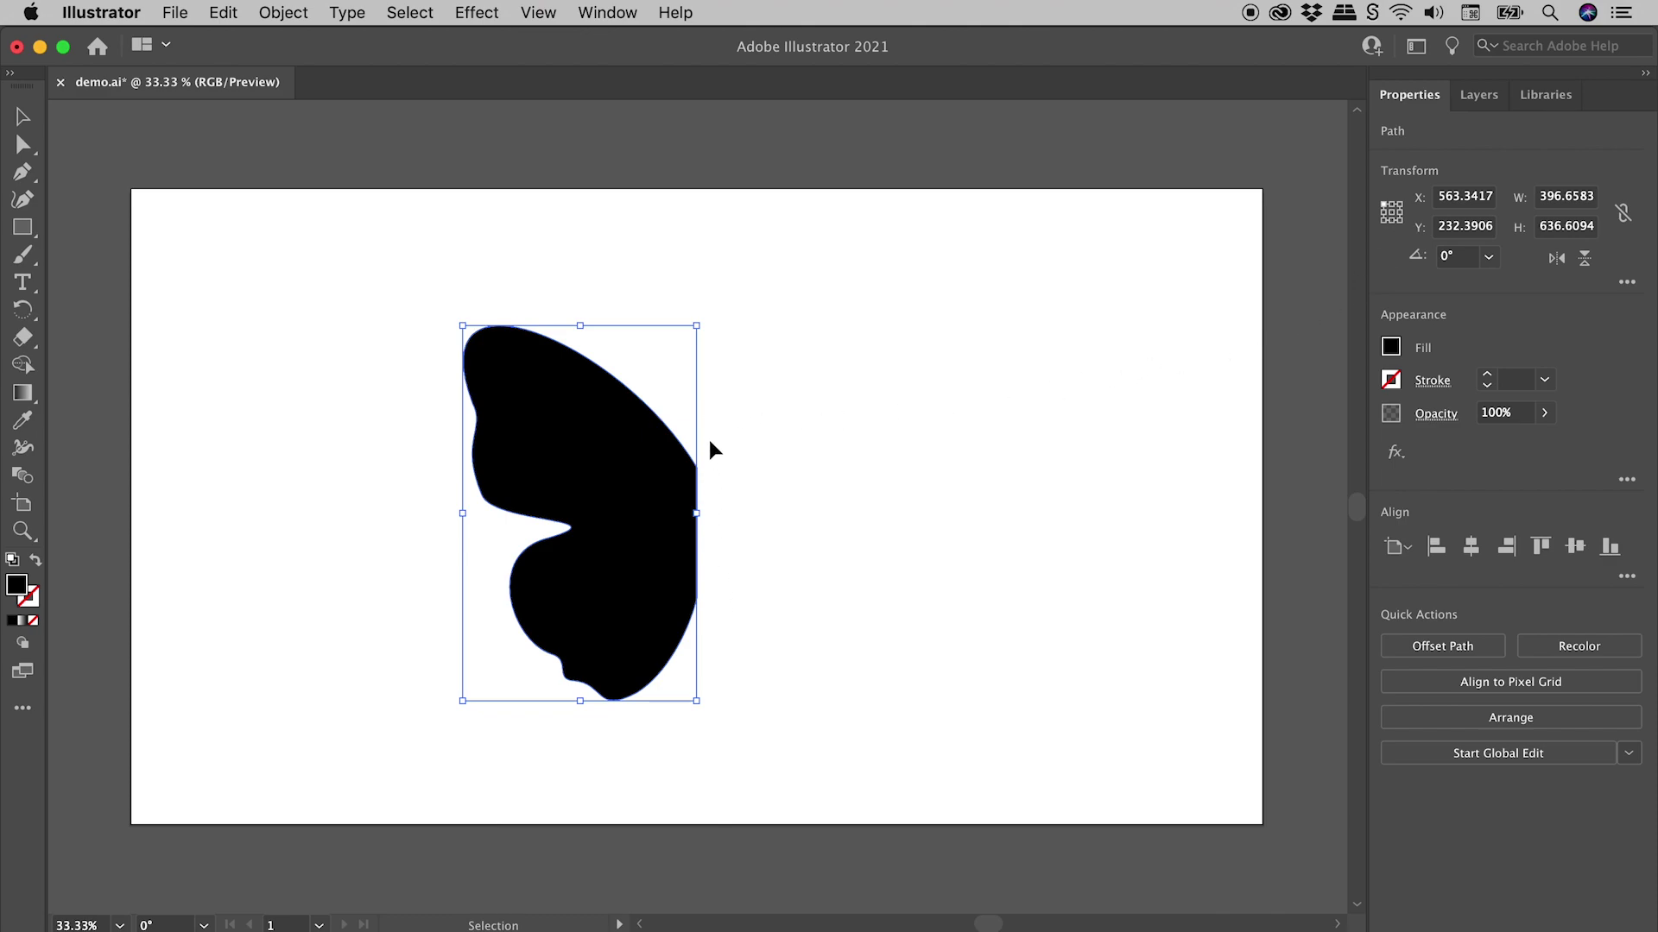
Anchor the transform at the wing's bottom-right point and mirror the copy horizontally.
{"action": "left_click", "coordinate": [1398, 203]}
{"action": "left_click", "coordinate": [1400, 213]}
{"action": "left_click", "coordinate": [1401, 219]}
{"action": "left_click", "coordinate": [1557, 258]}
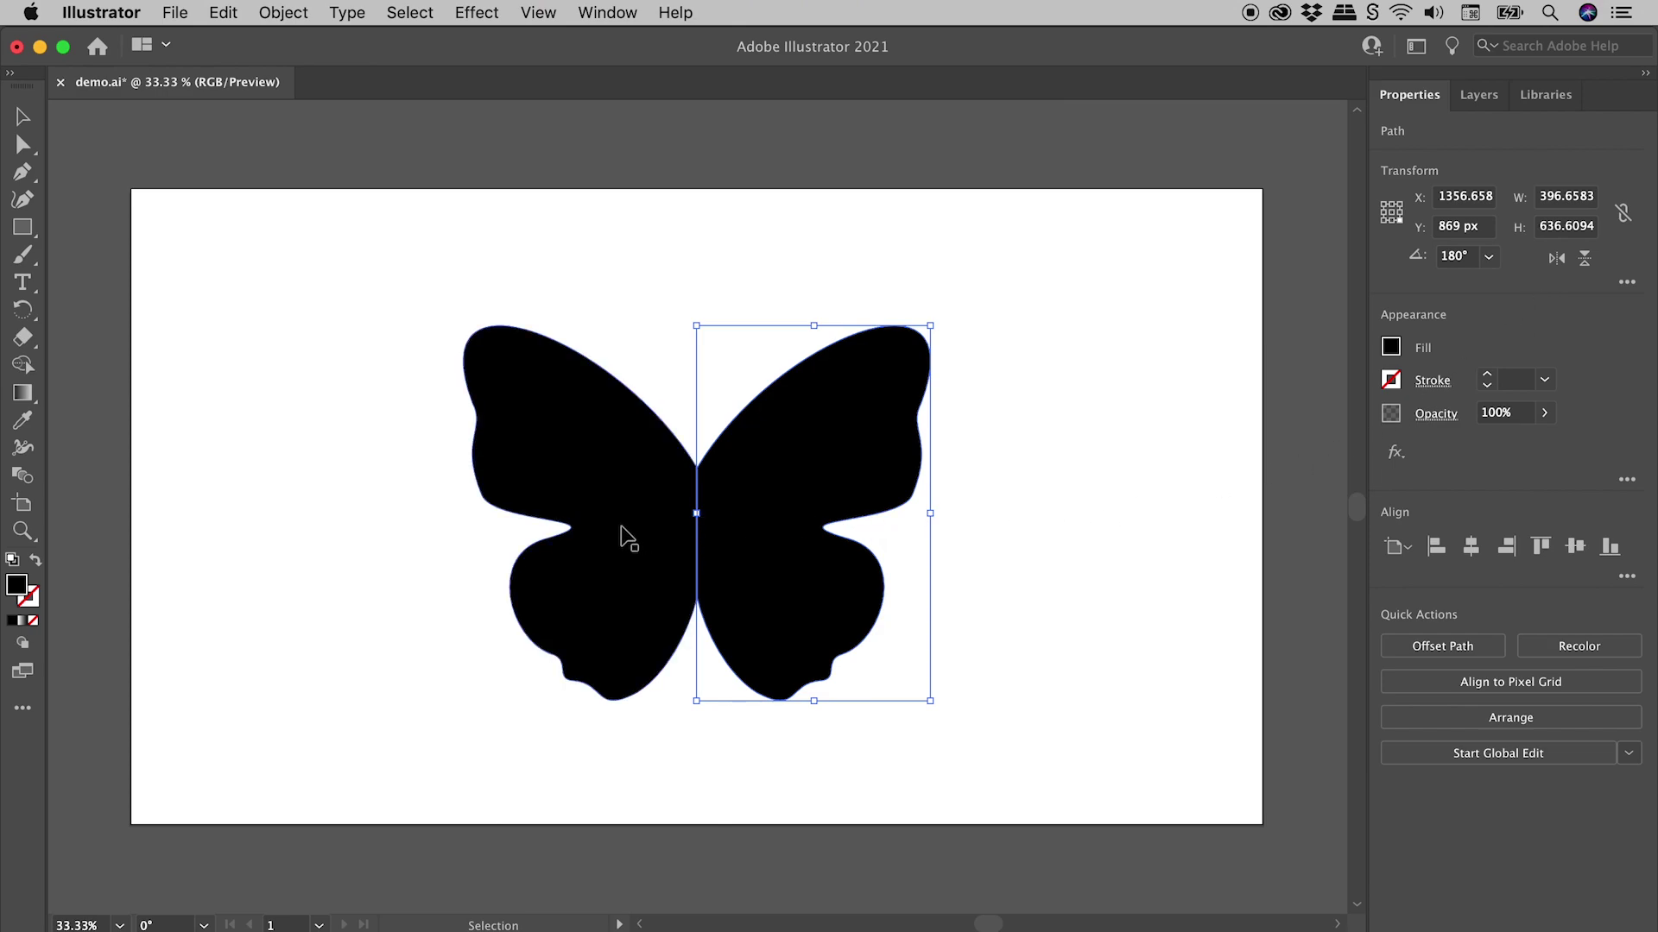
Select both wings, anchor at the top-right reference point, and flip them vertically.
{"action": "left_click_drag", "start_coordinate": [433, 240], "coordinate": [881, 570]}
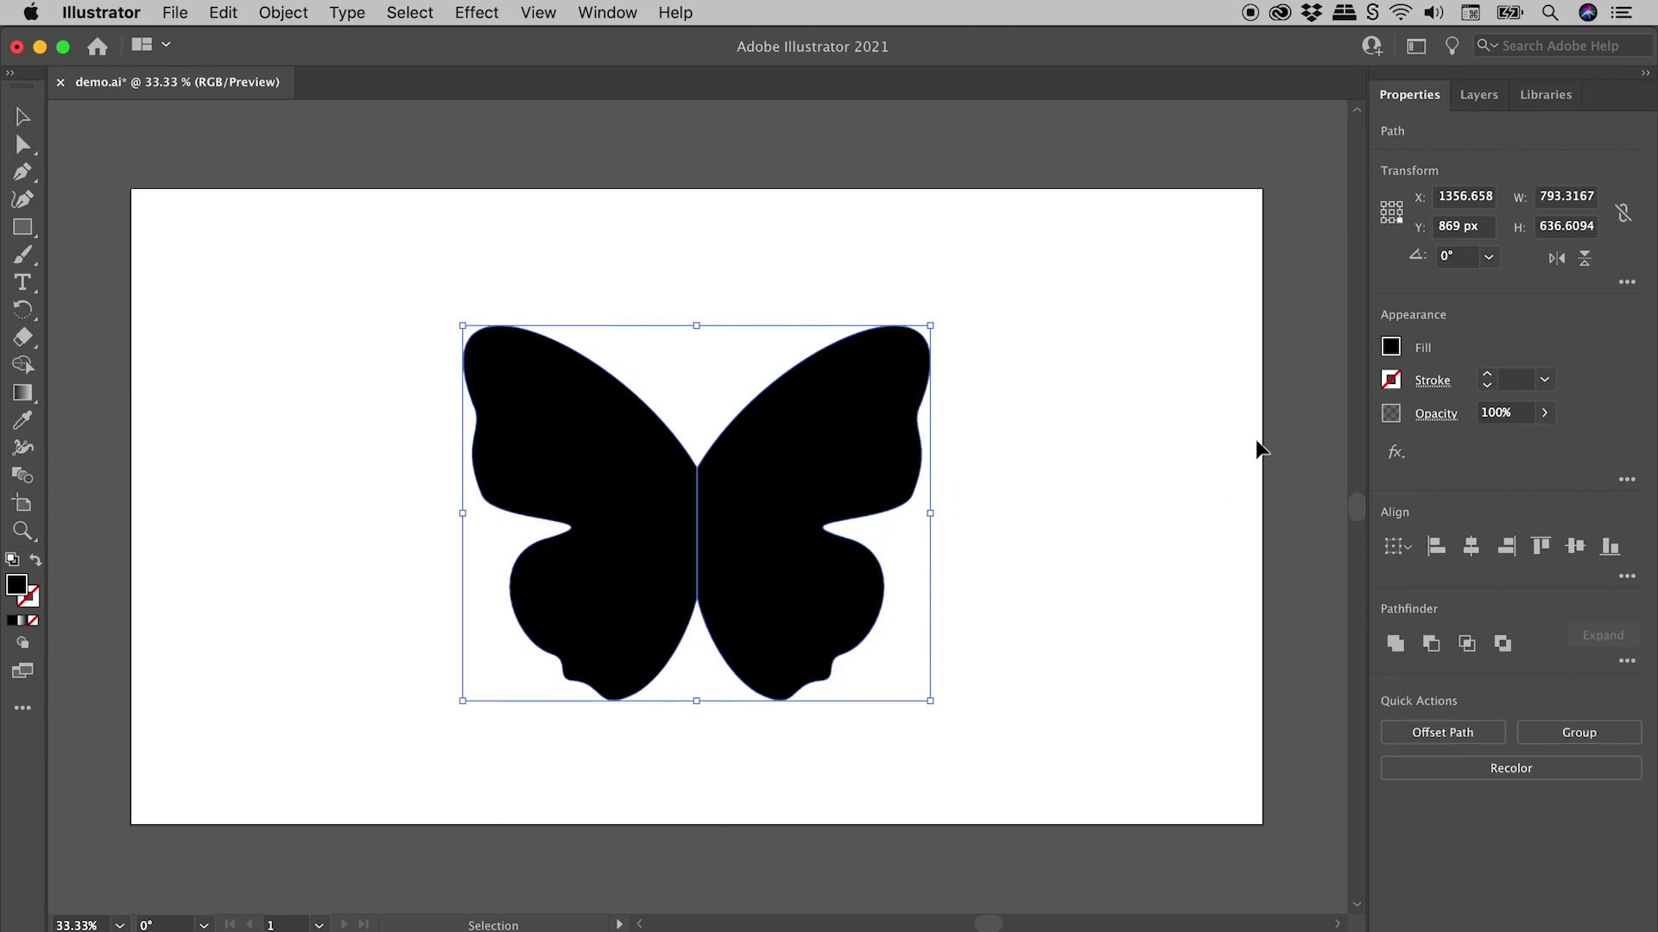
{"action": "left_click", "coordinate": [1384, 204]}
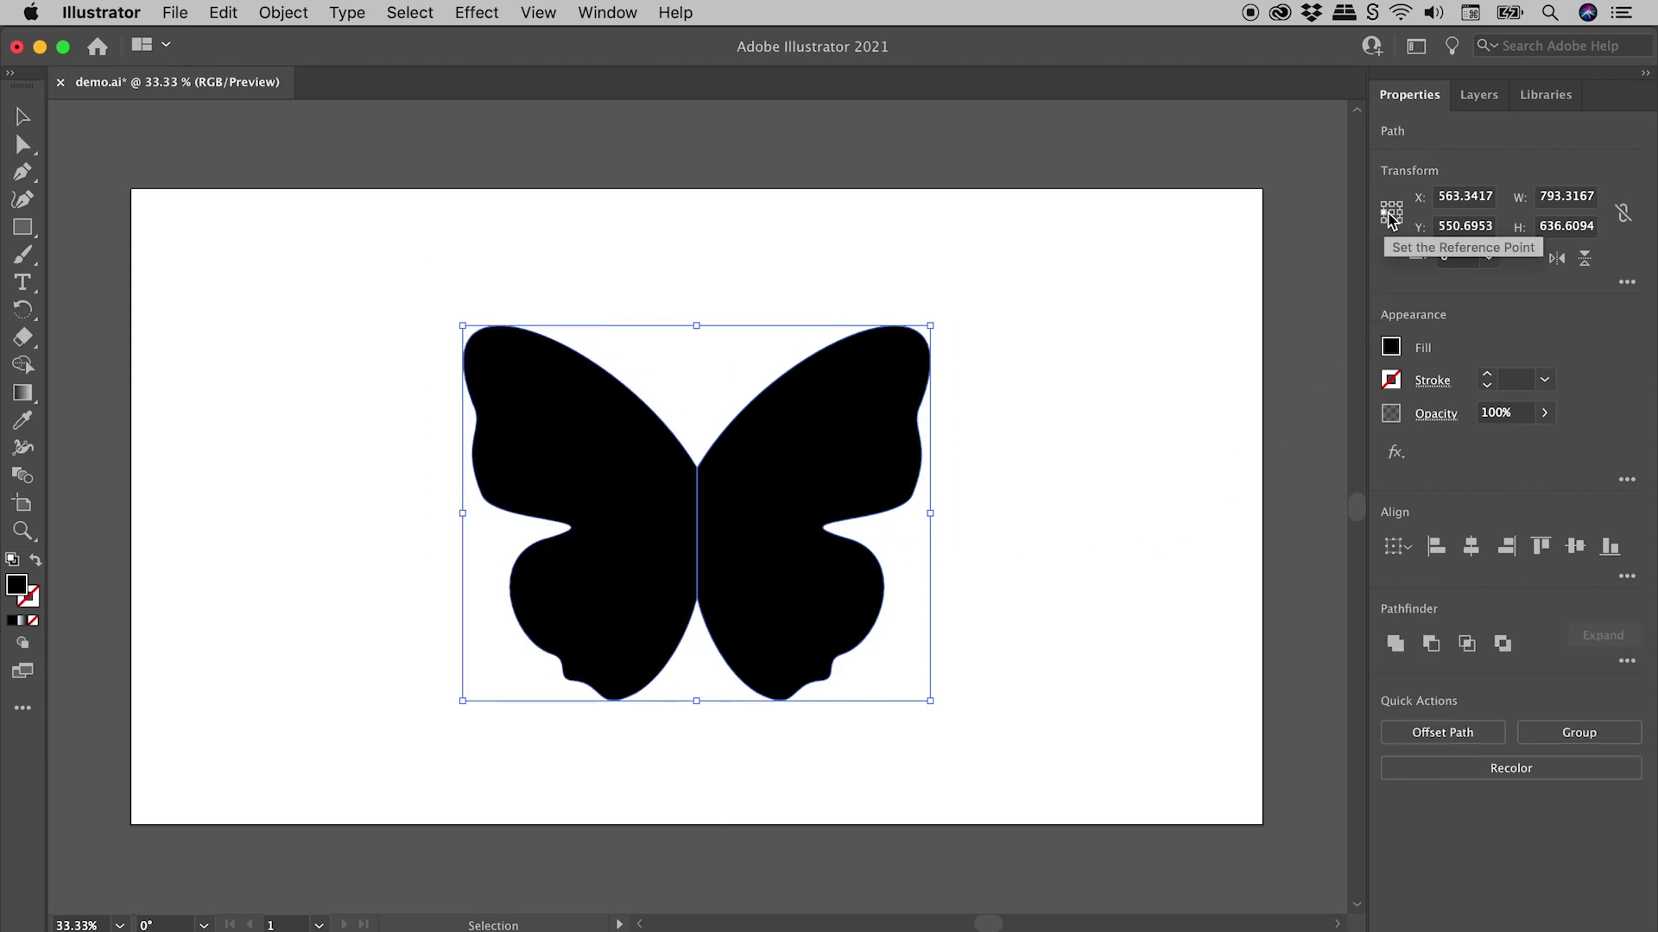
{"action": "left_click", "coordinate": [1399, 204]}
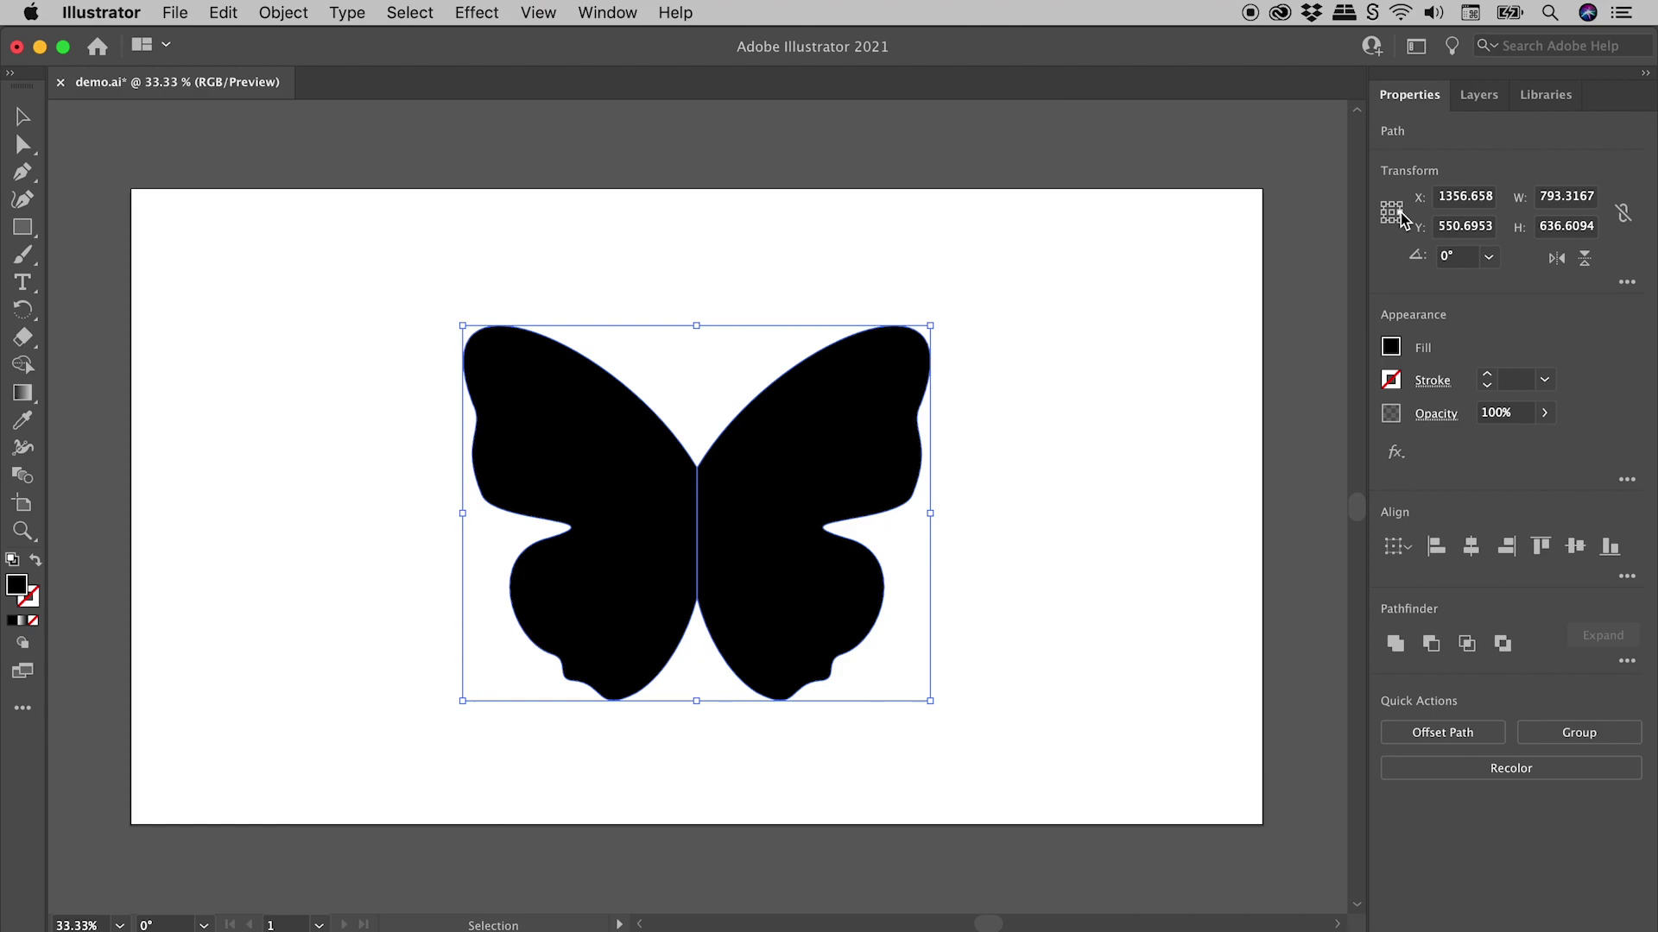
{"action": "left_click", "coordinate": [1583, 259]}
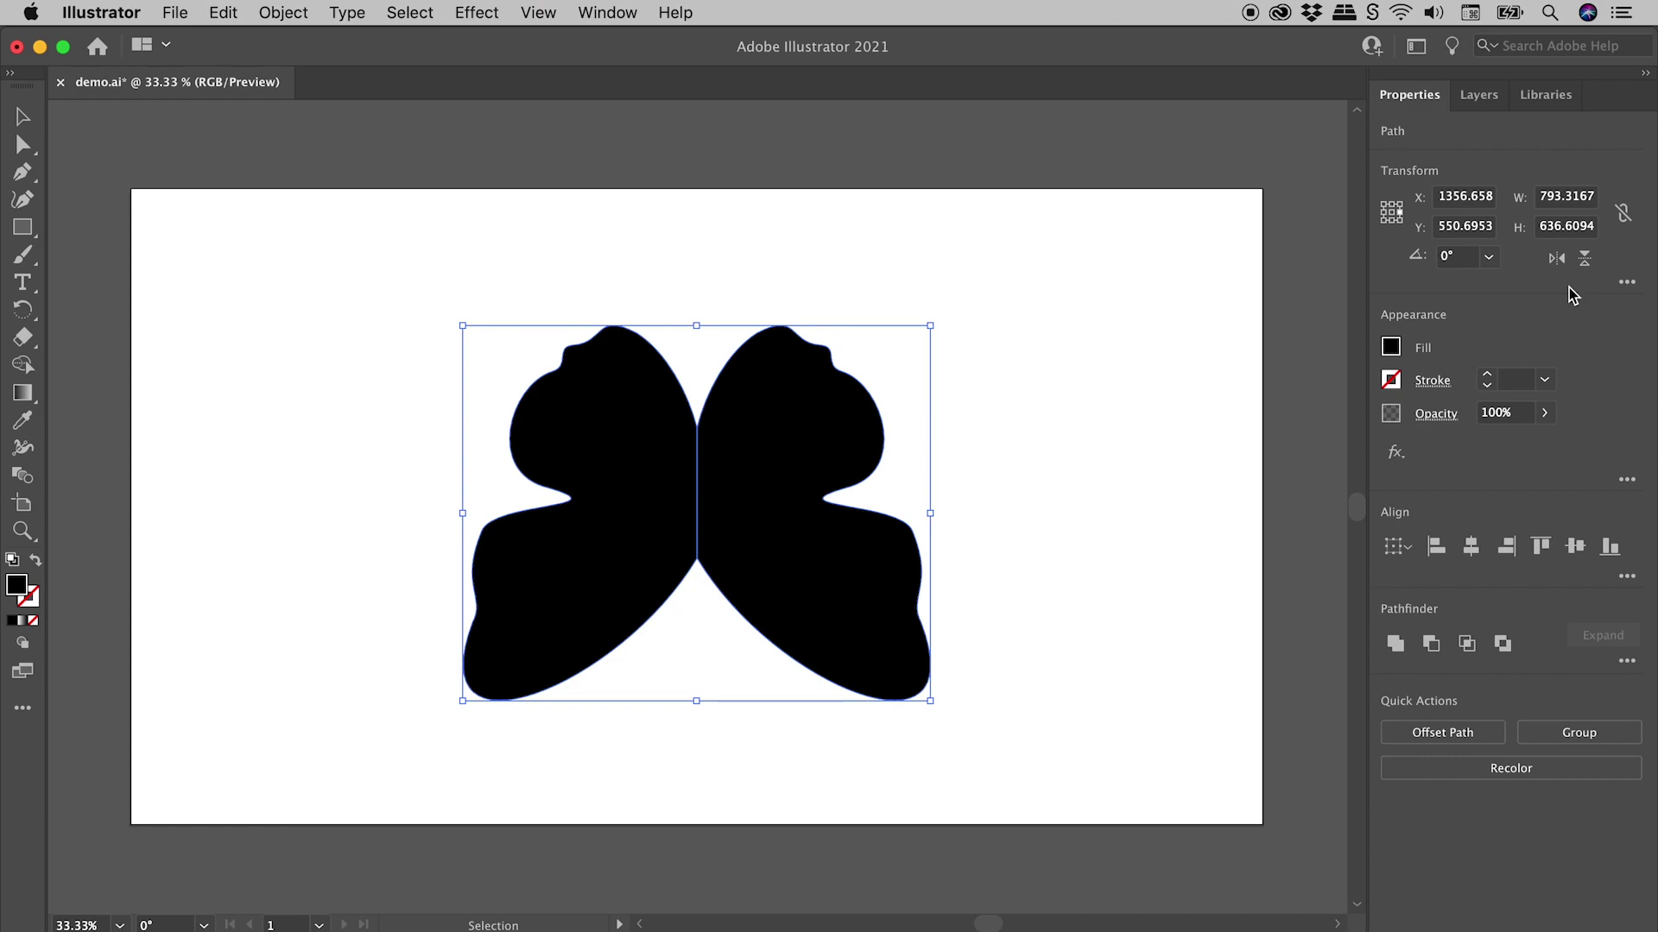